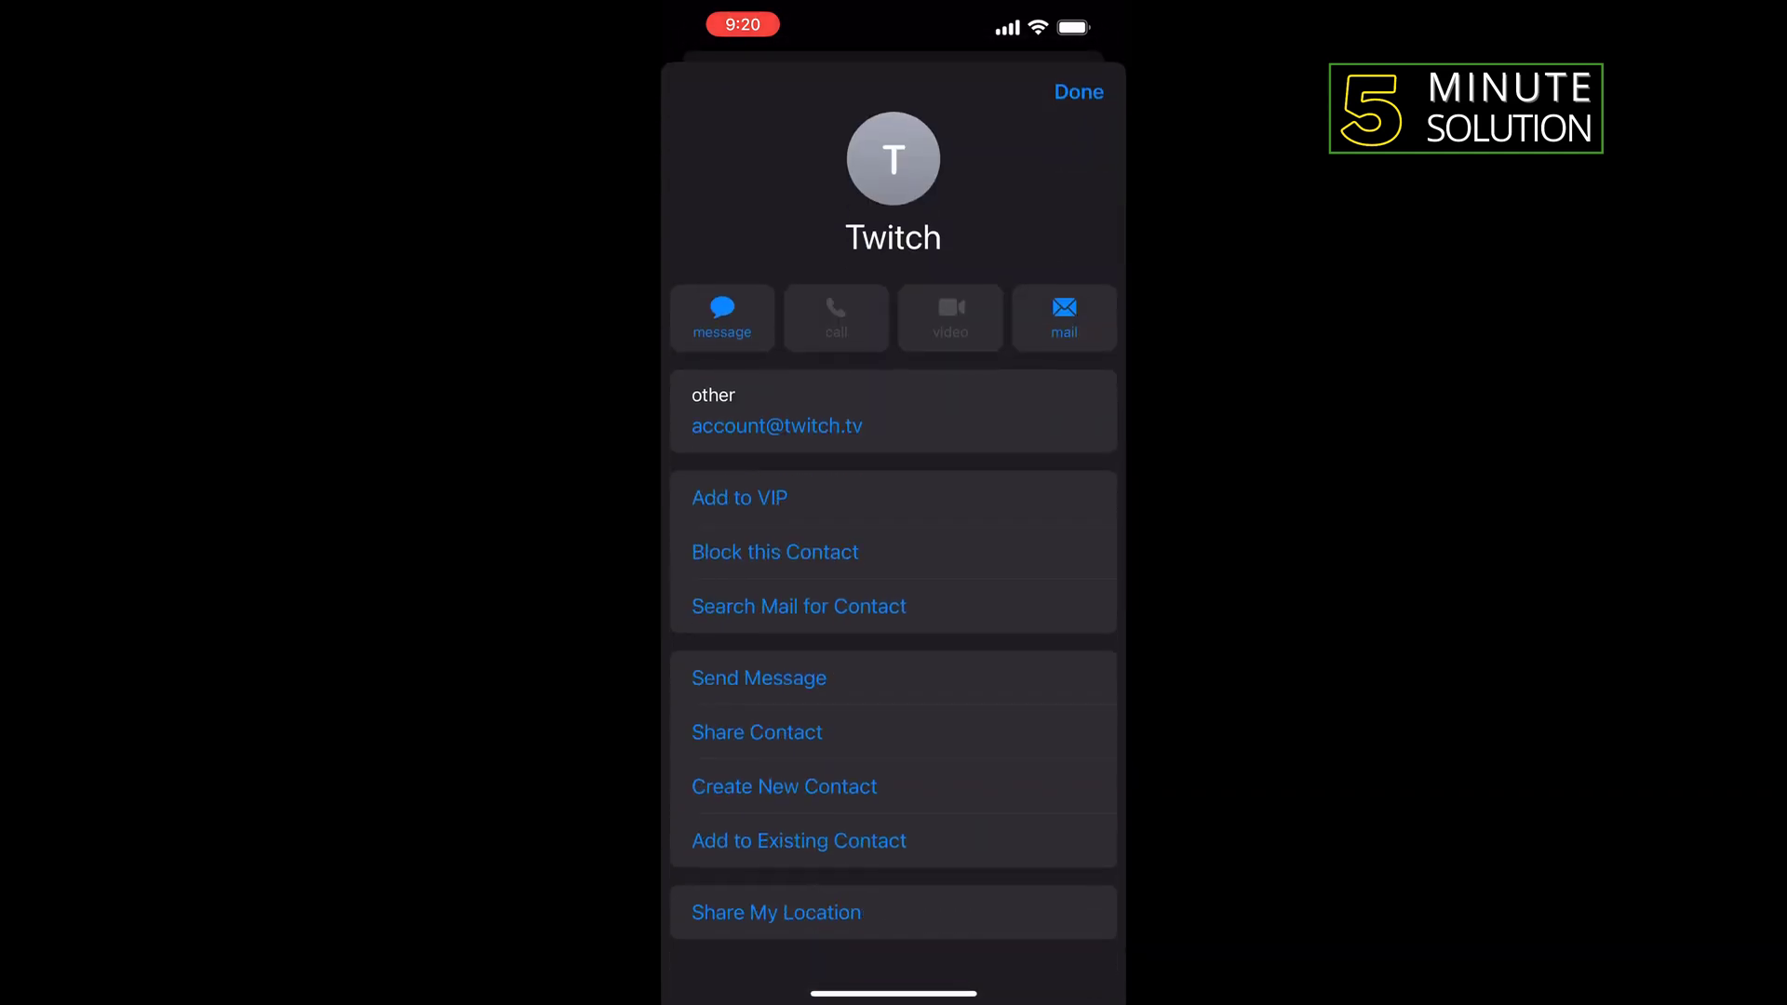
- Block the Twitch contact from its contact card and confirm the block
{"action": "left_click", "coordinate": [775, 552]}
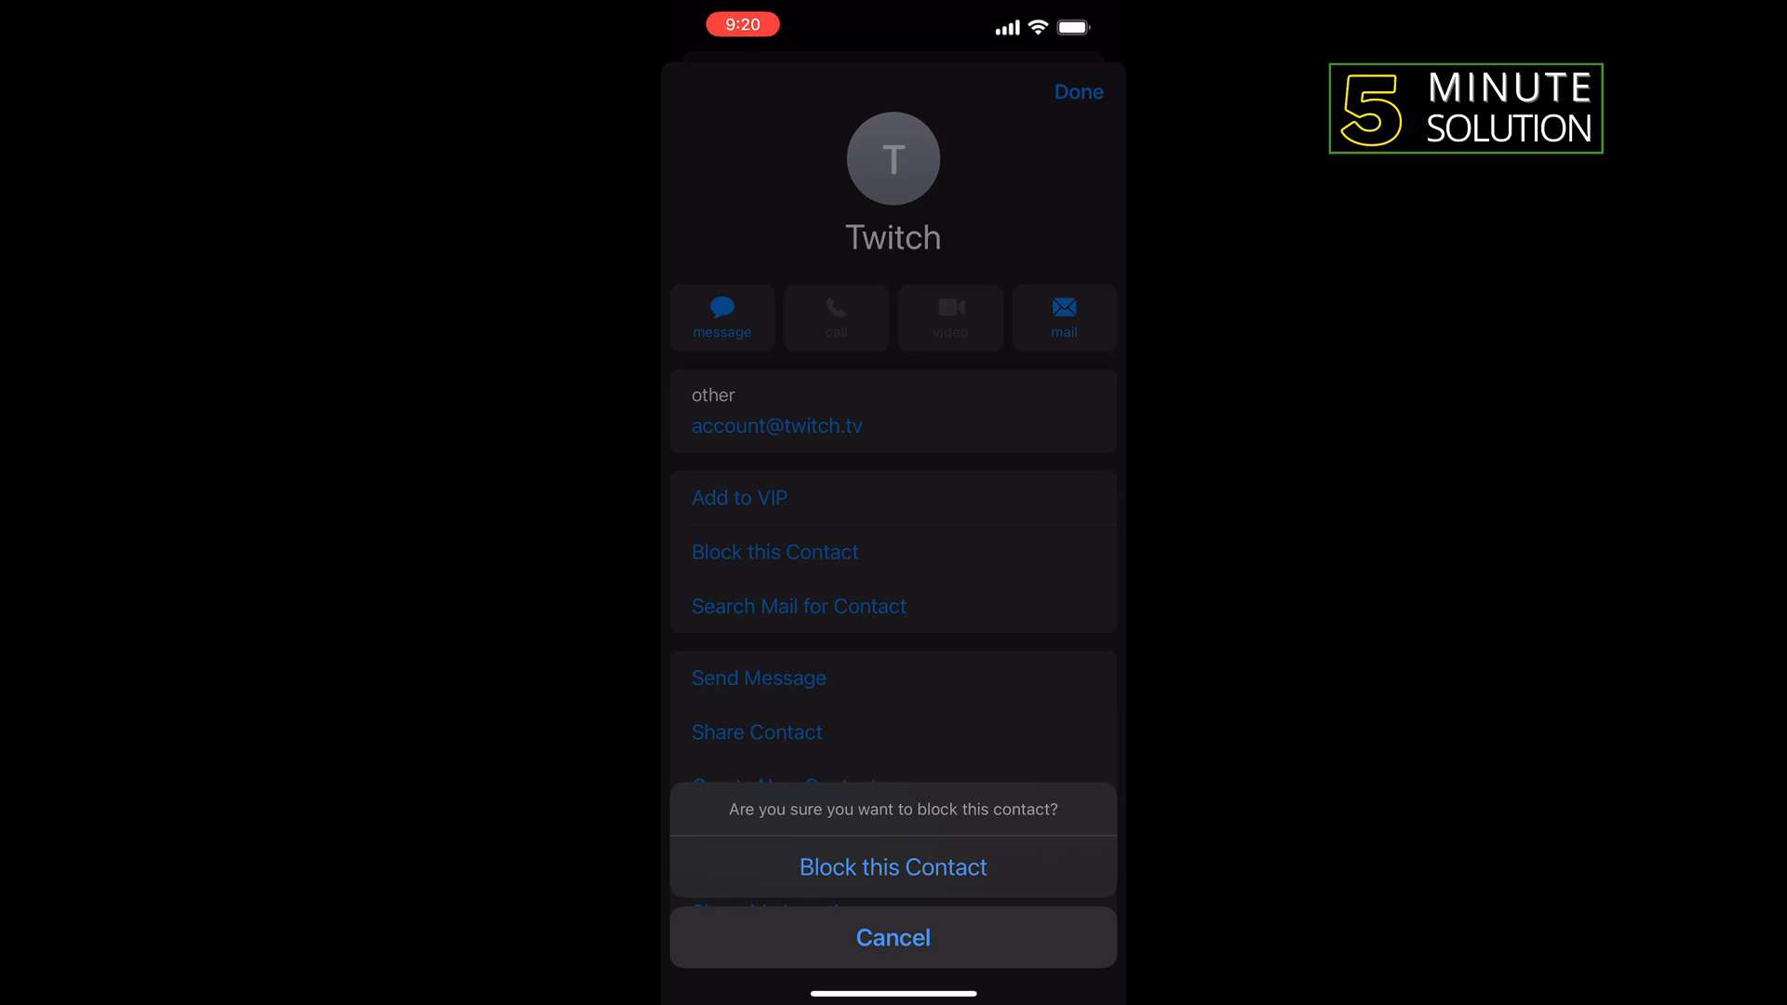
{"action": "left_click", "coordinate": [893, 866]}
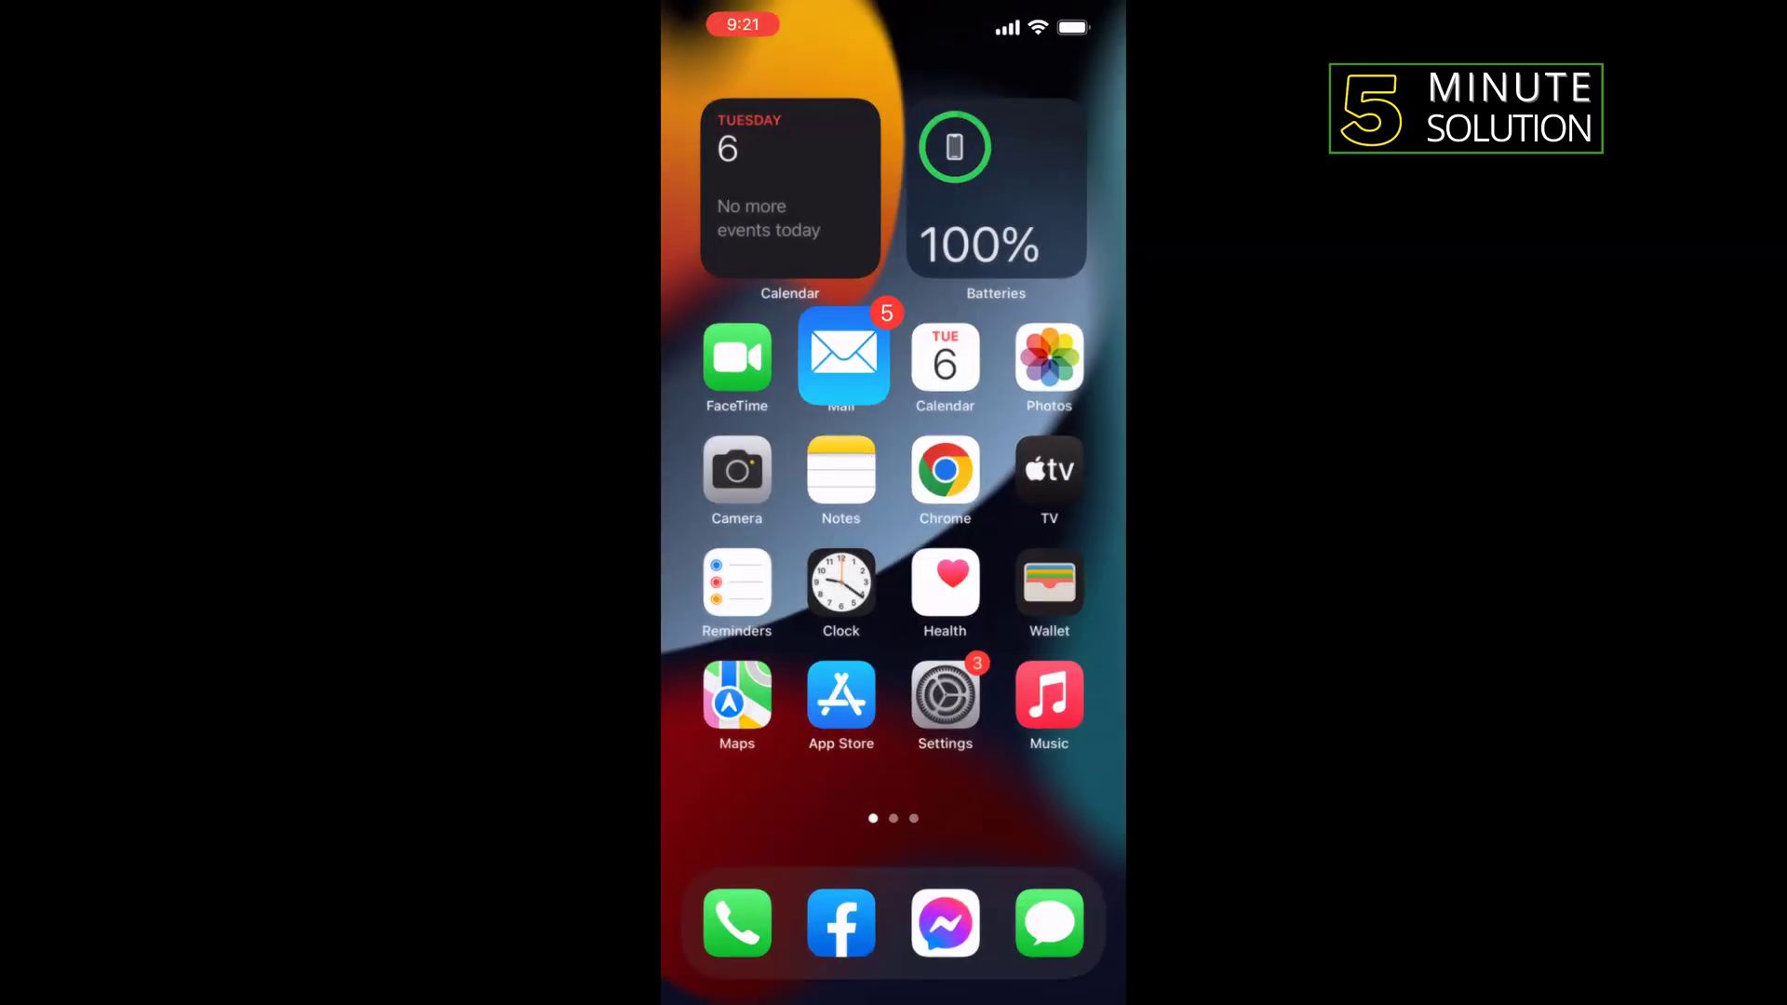
{"action": "scroll", "coordinate": [894, 558], "scroll_direction": "down", "scroll_amount": 10}
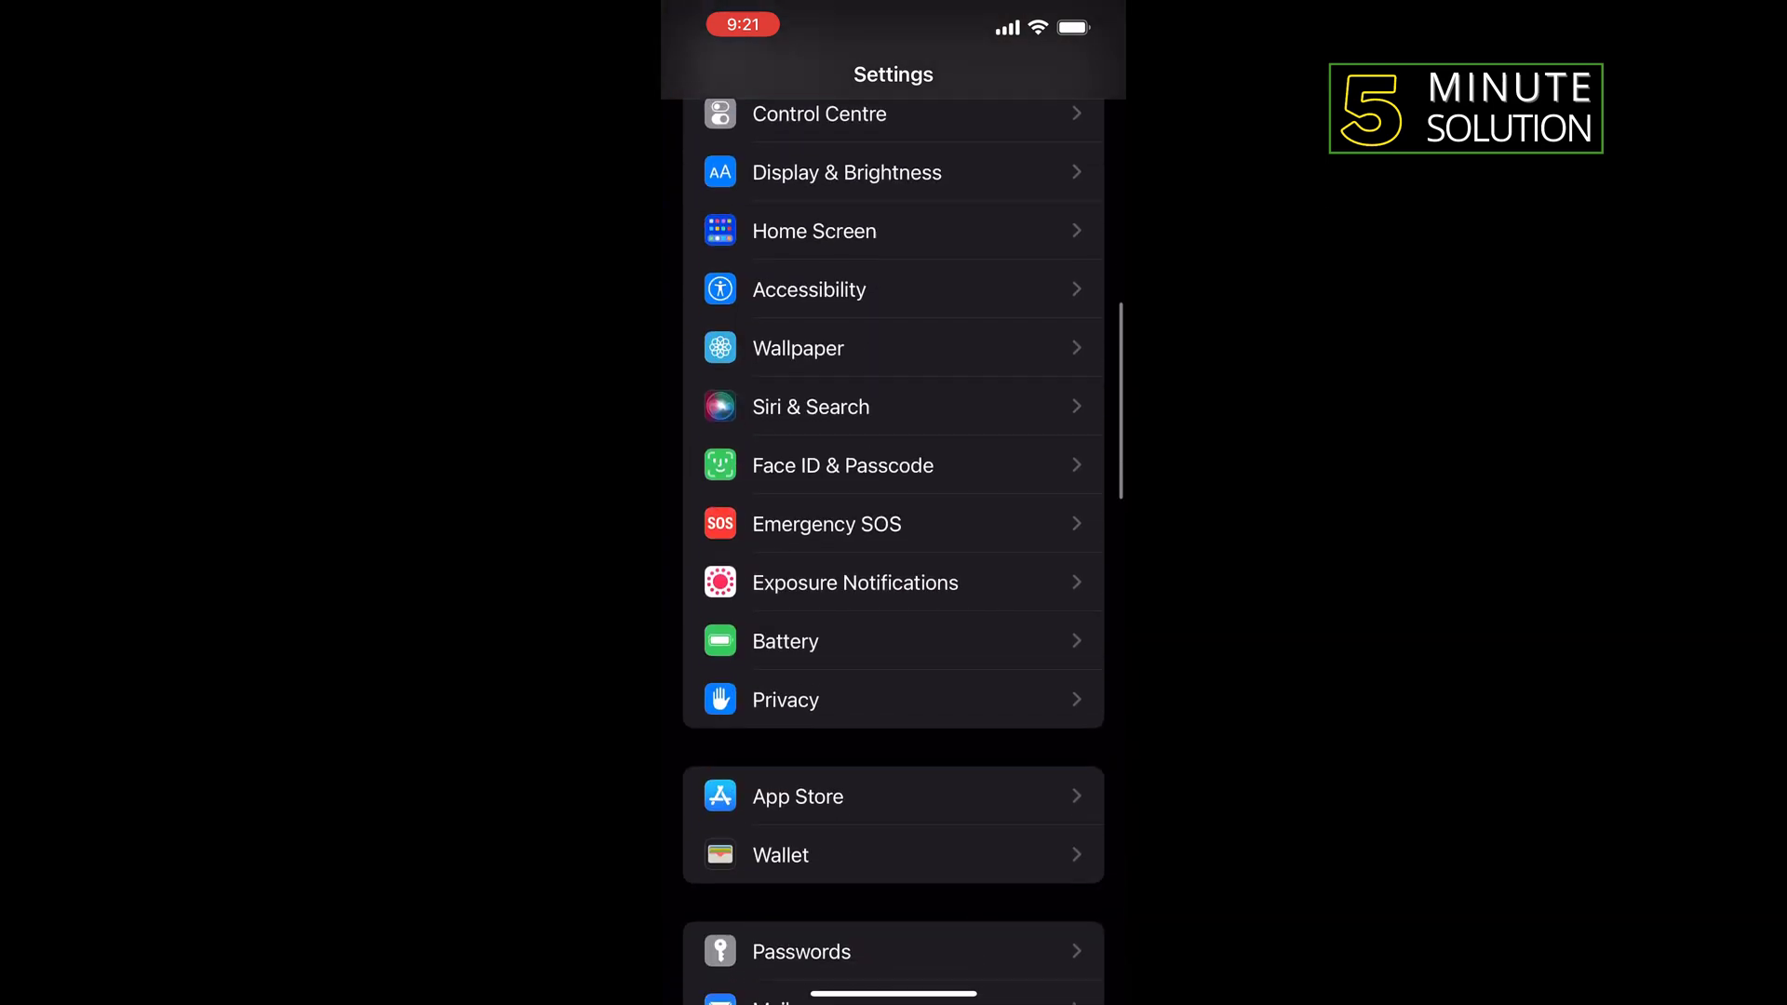
- Set Mail's Blocked Sender Options to Move to Bin in Settings
{"action": "left_click", "coordinate": [771, 577]}
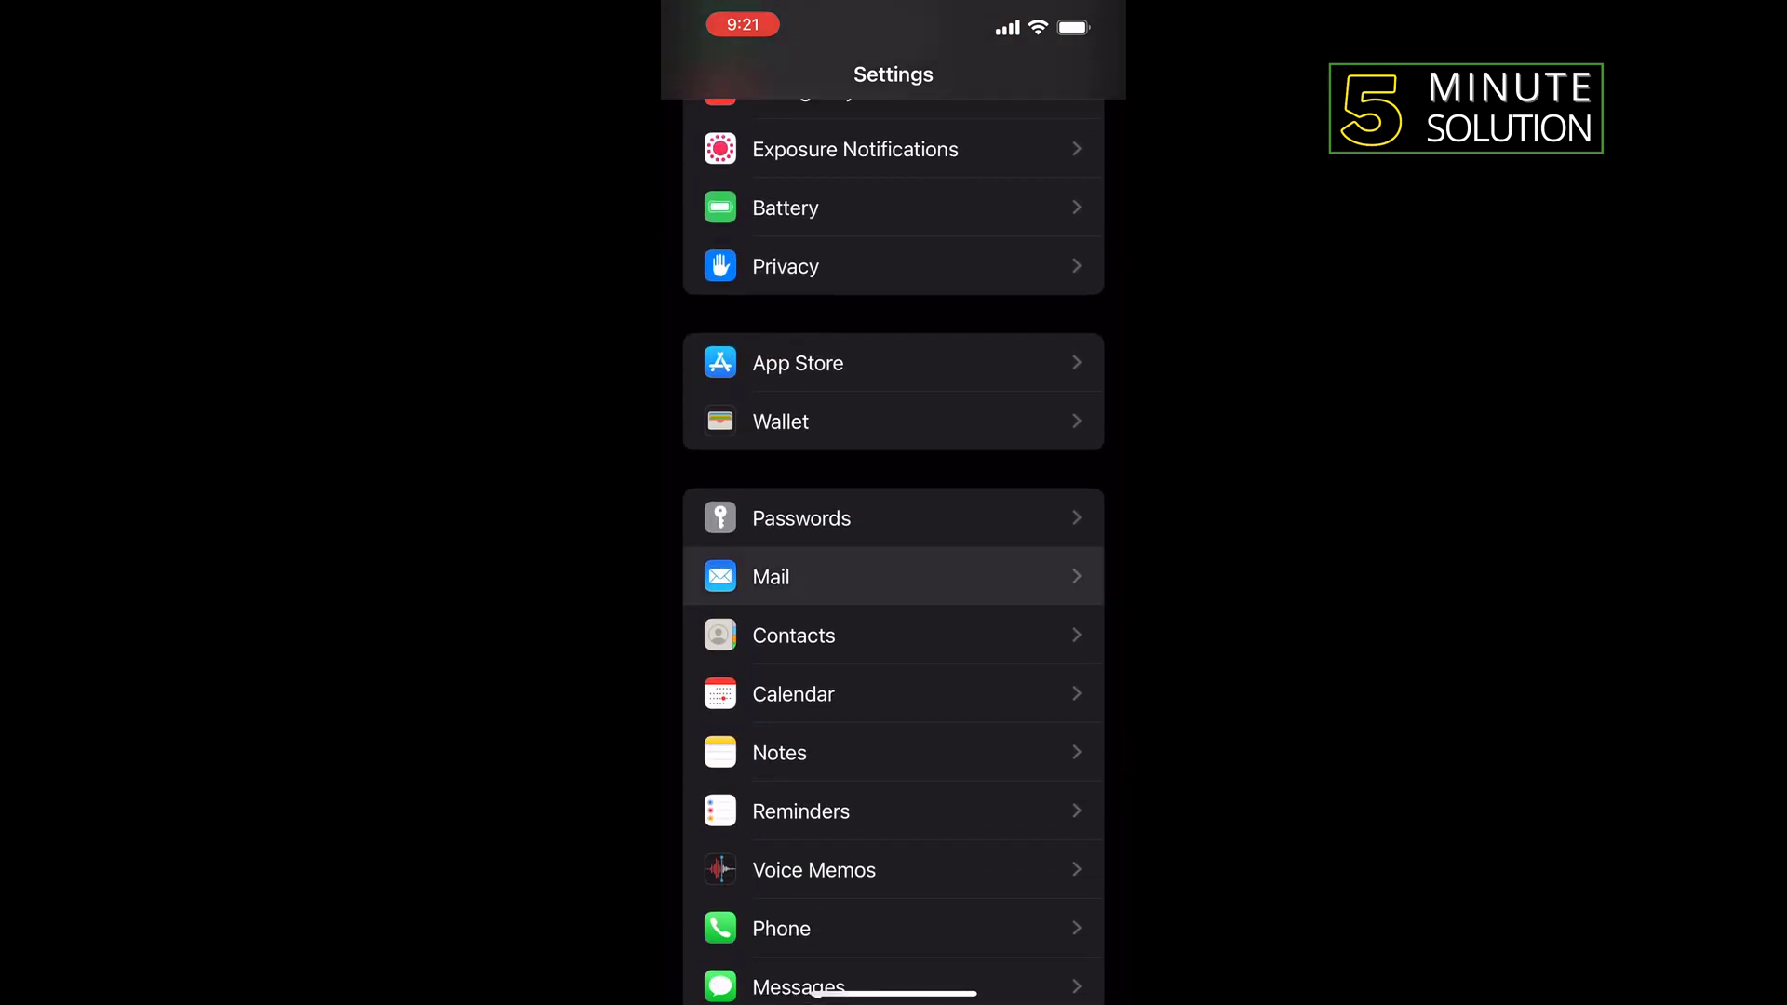
{"action": "scroll", "coordinate": [894, 558], "scroll_direction": "down", "scroll_amount": 5}
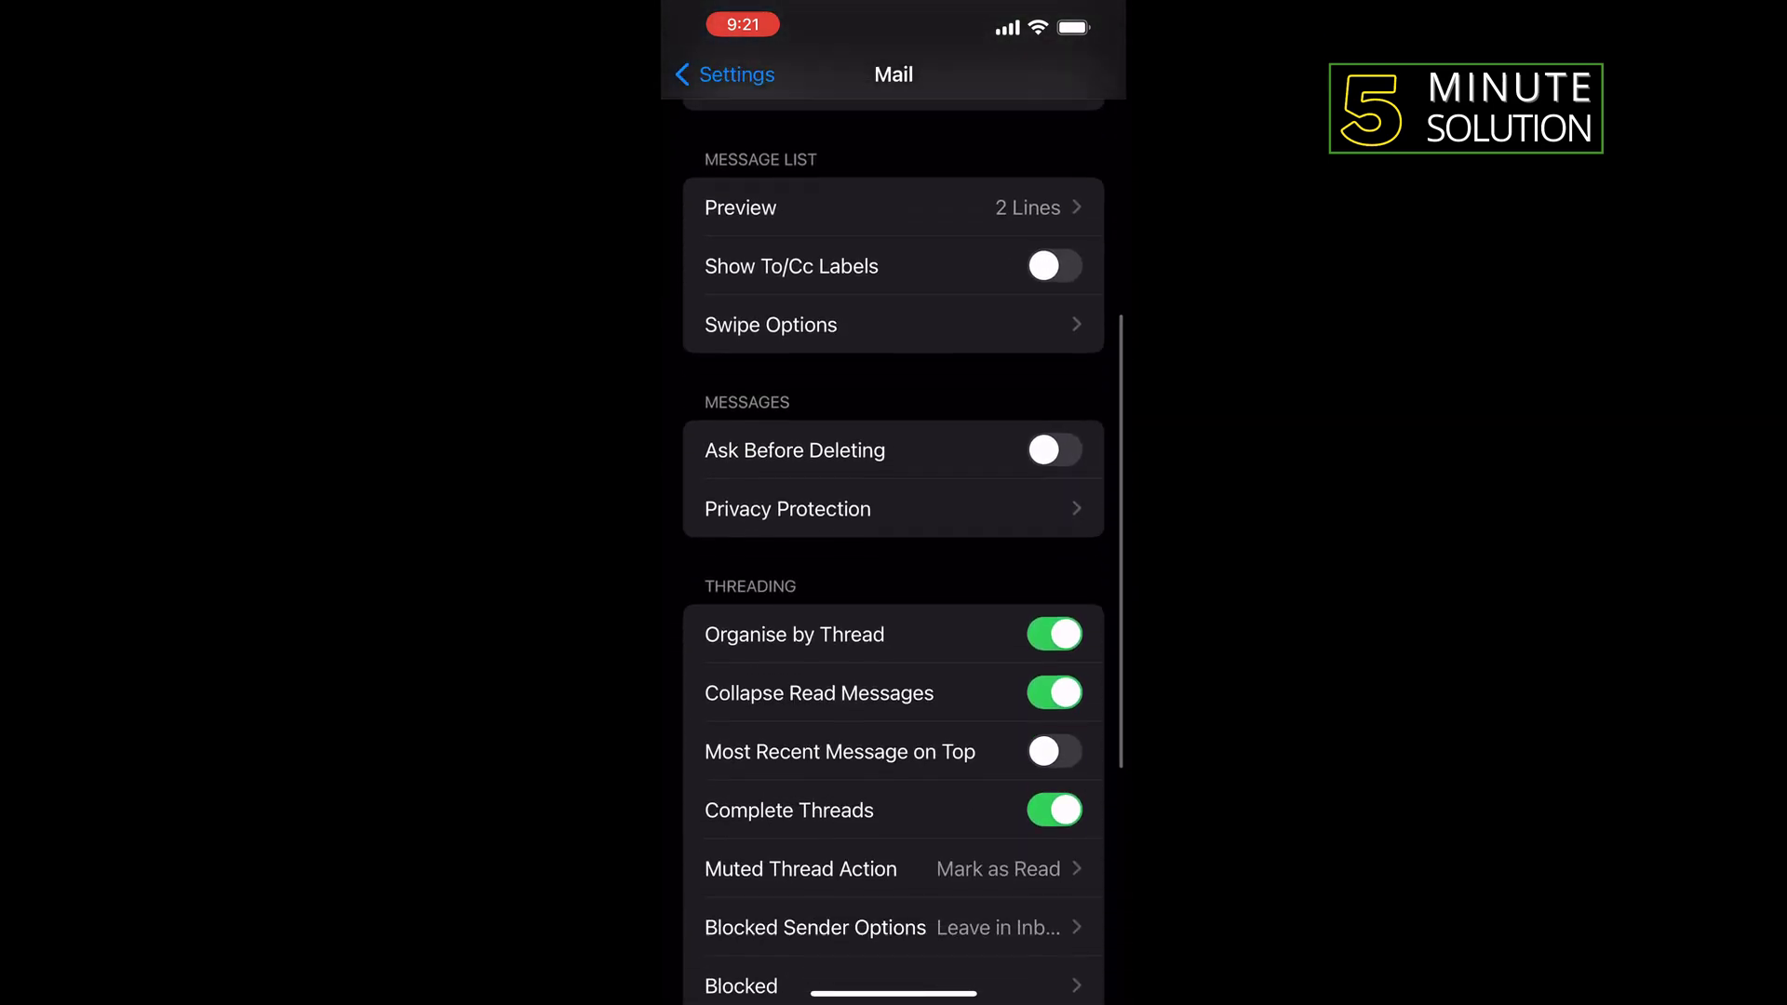
{"action": "scroll", "coordinate": [894, 558], "scroll_direction": "down", "scroll_amount": 5}
{"action": "left_click", "coordinate": [816, 481]}
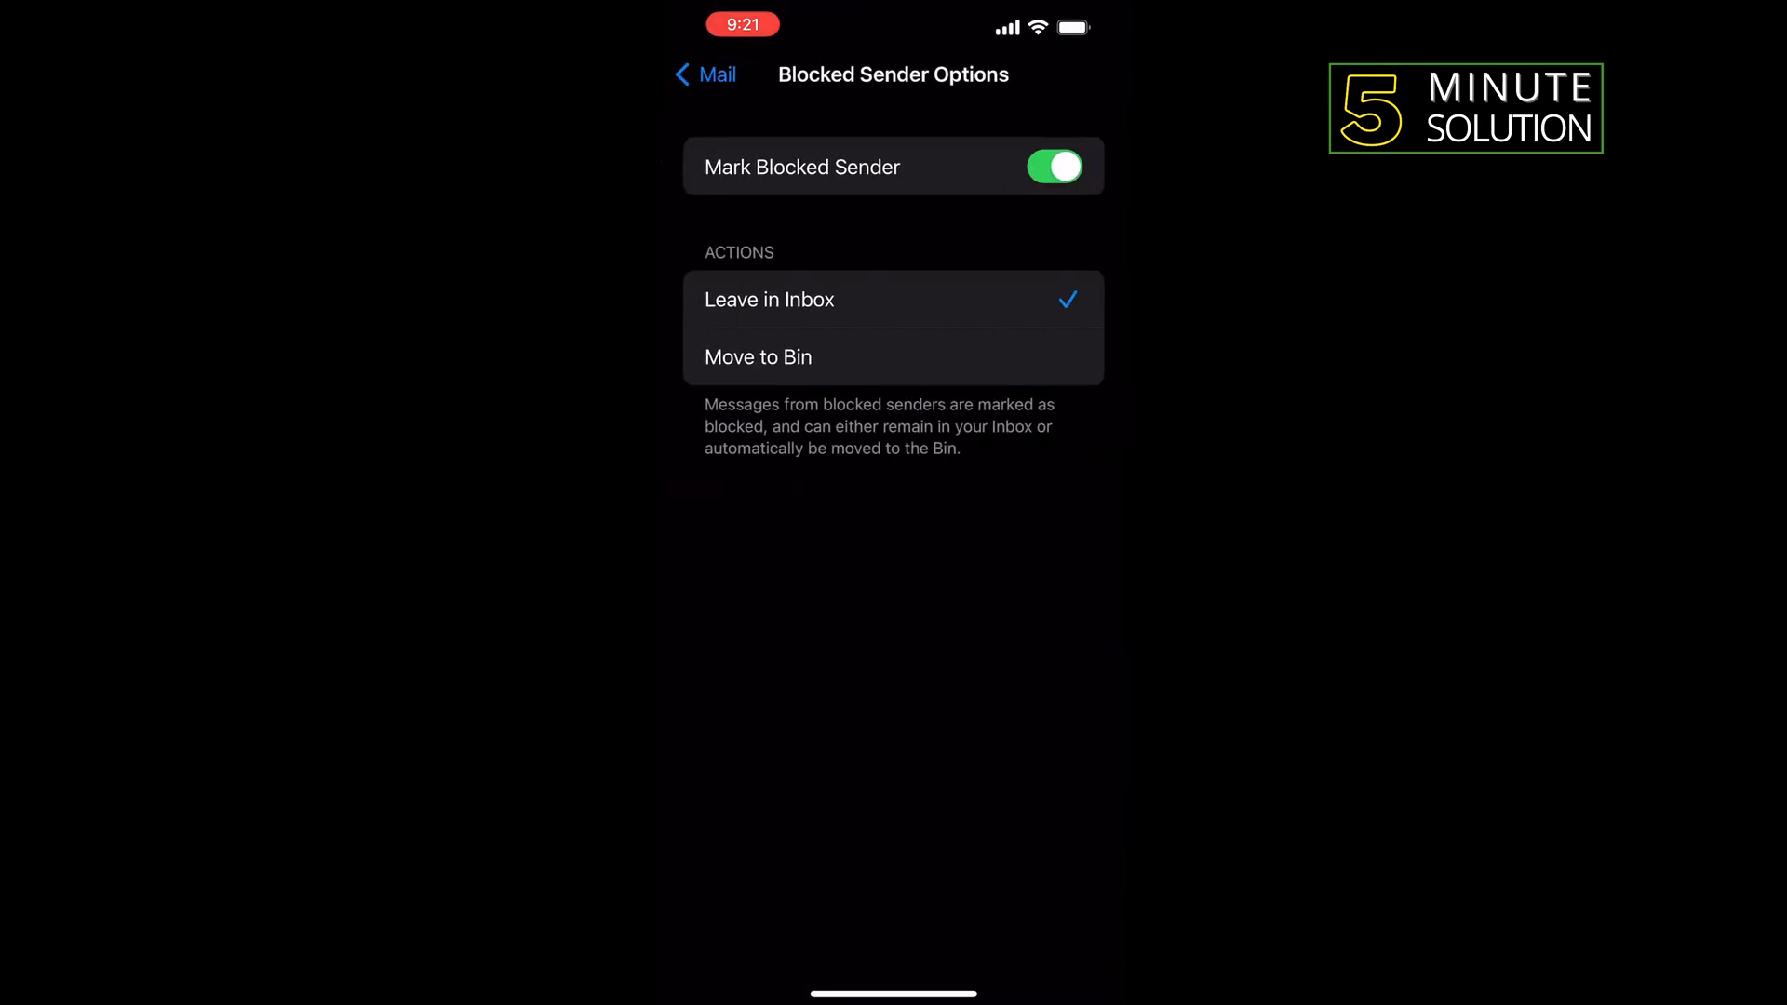
{"action": "left_click", "coordinate": [839, 356]}
{"action": "left_click_drag", "start_coordinate": [893, 993], "coordinate": [894, 559]}
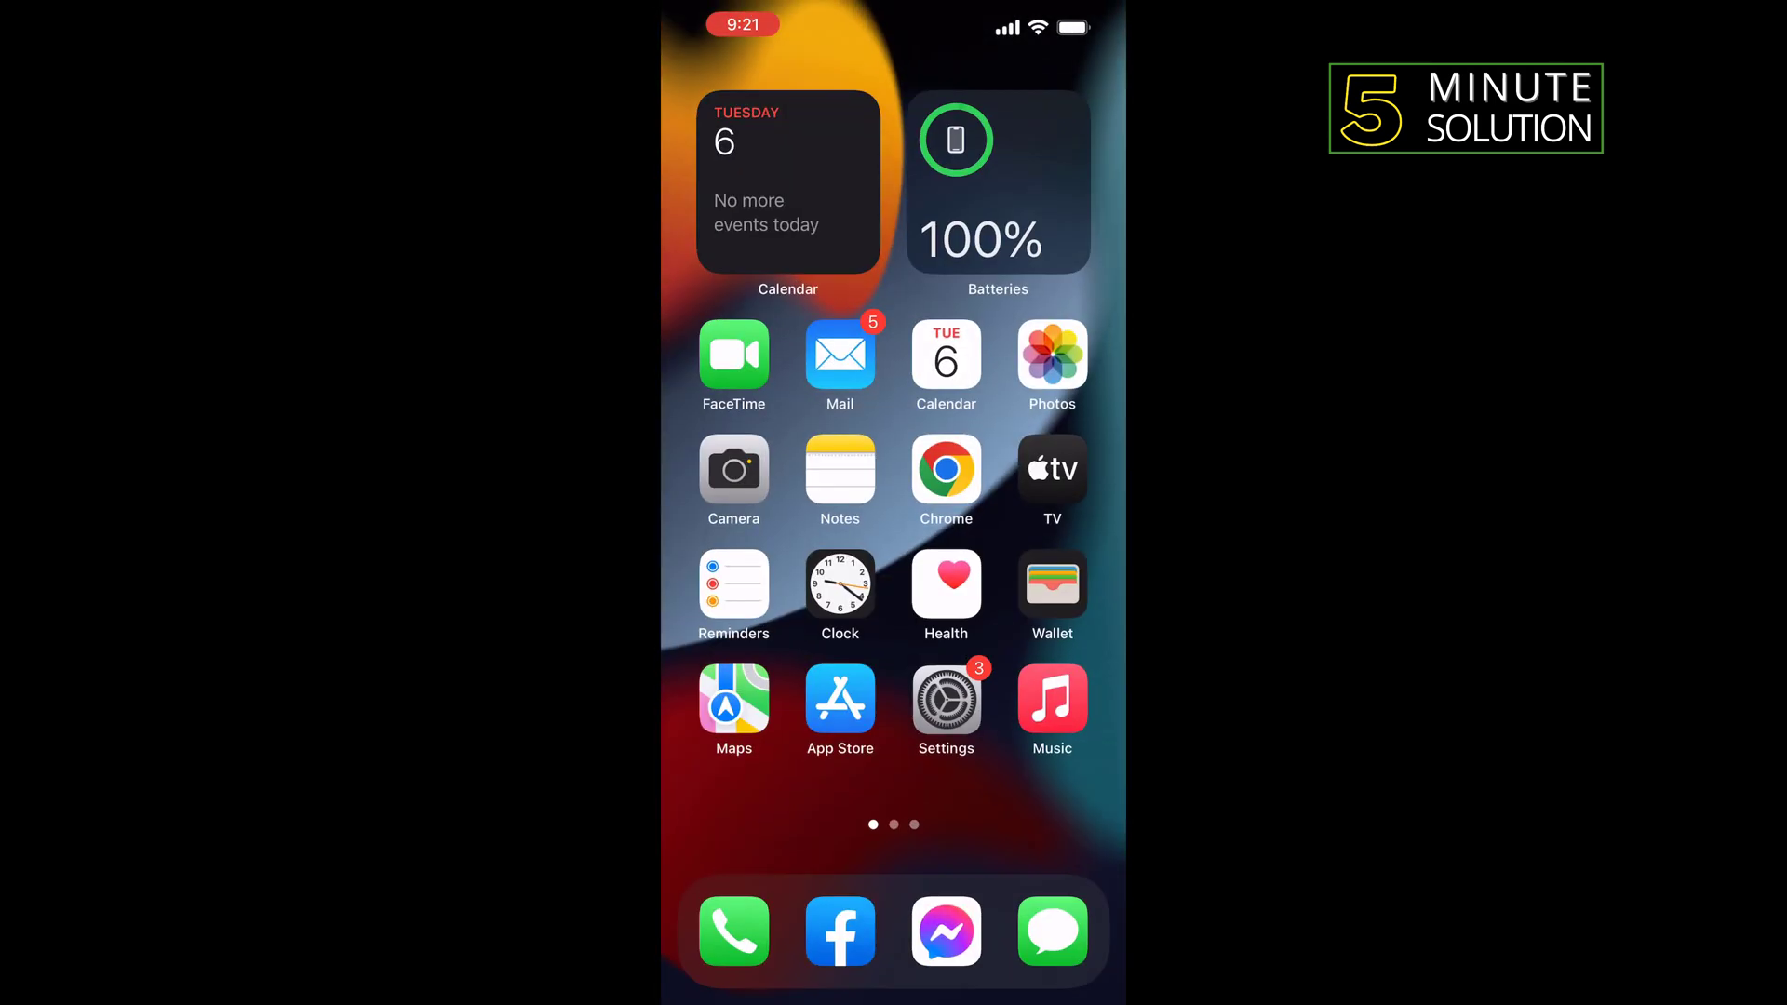